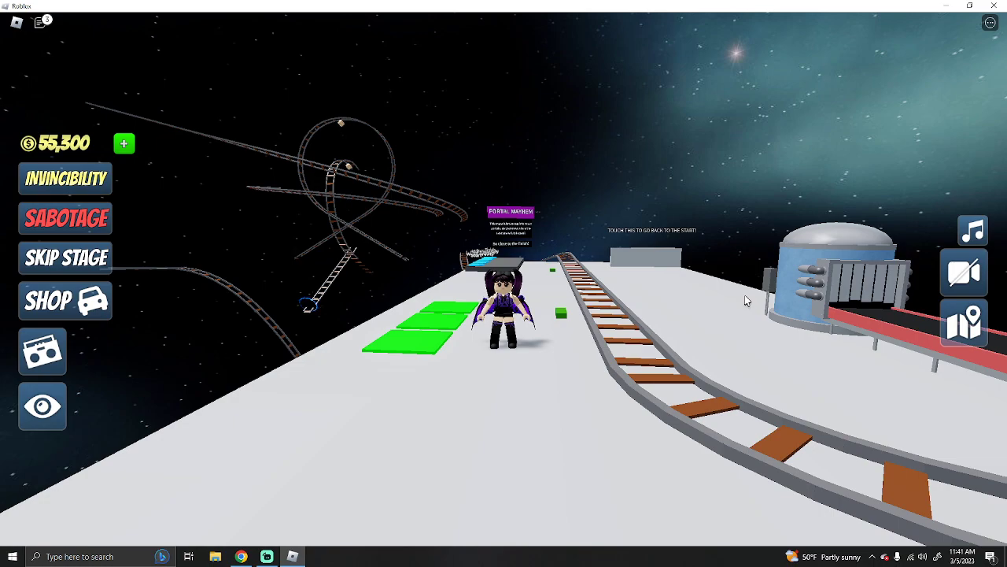
# Step: Walk to the spawner, spawn a green cart, board it, and briefly check the leaderboard
pyautogui.press('w')
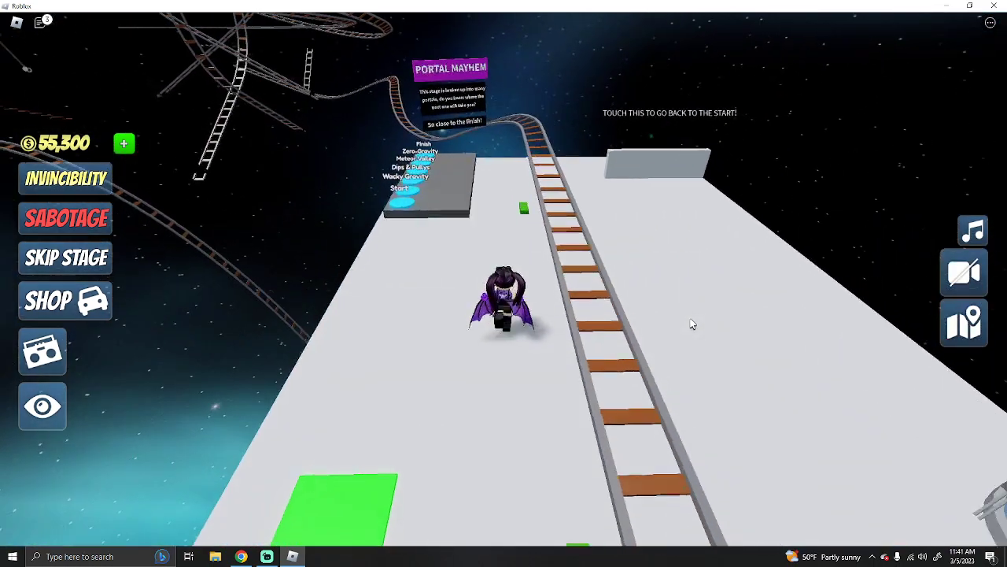
pyautogui.press('w')
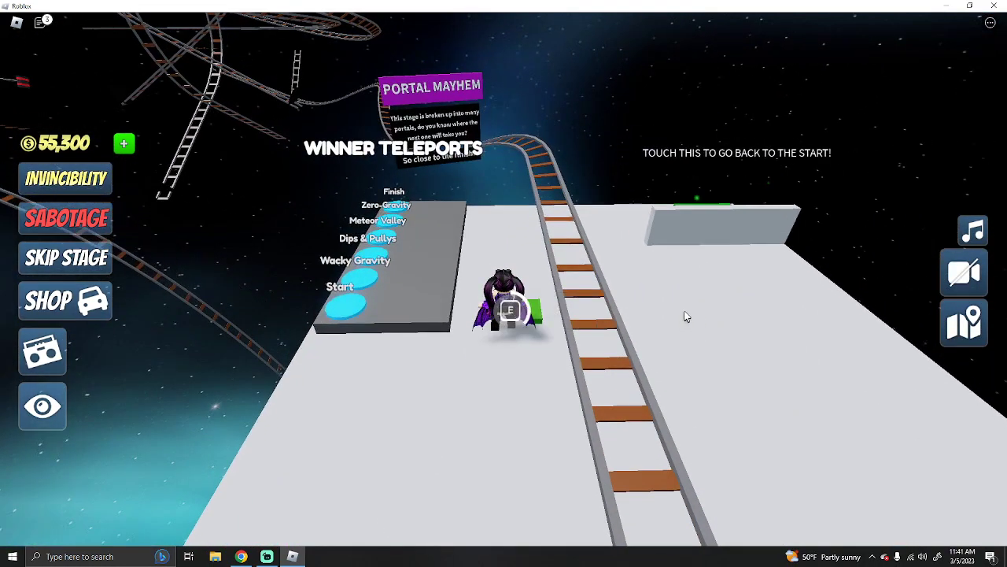
pyautogui.press('e')
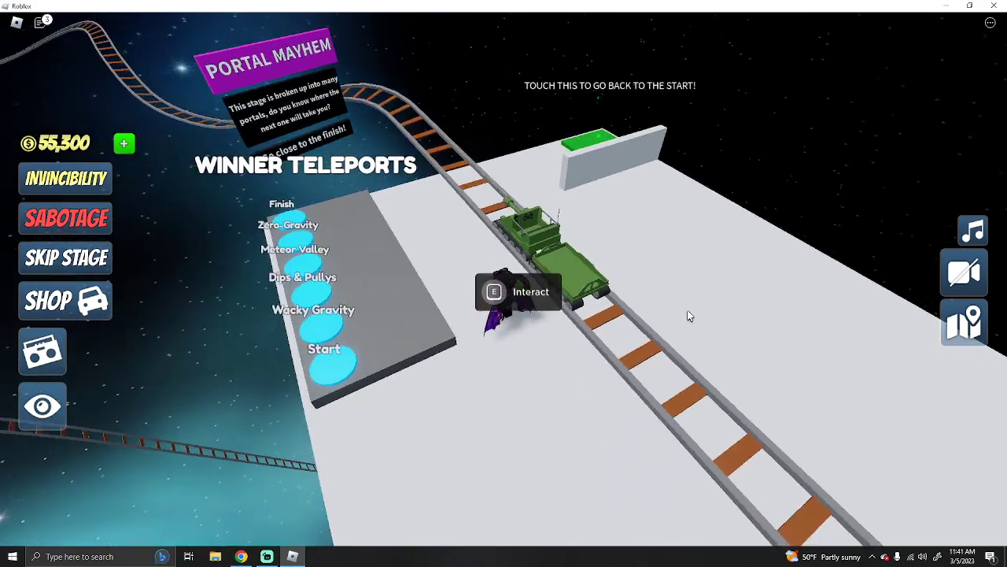
pyautogui.press('e')
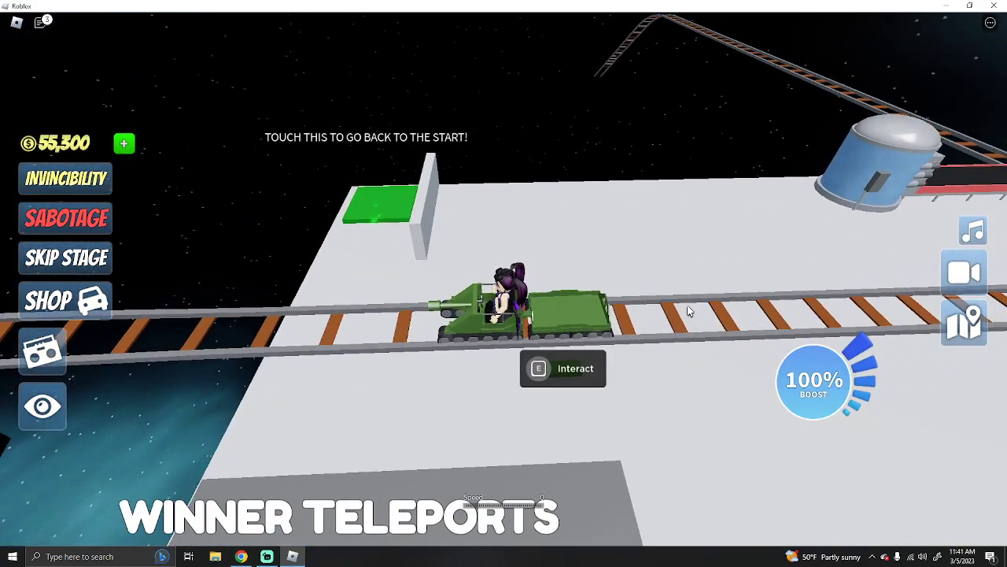
pyautogui.press('Tab')
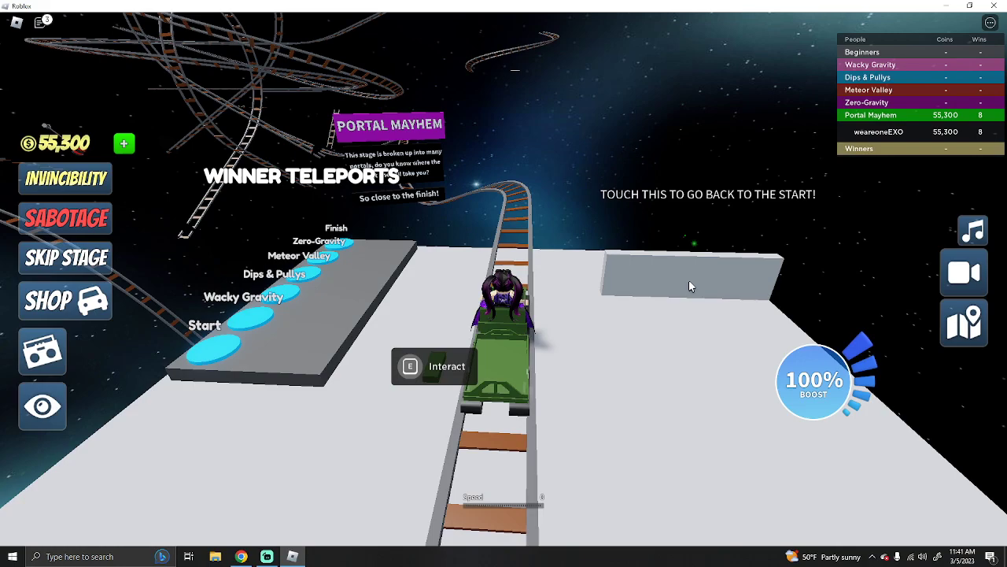
pyautogui.press('Tab')
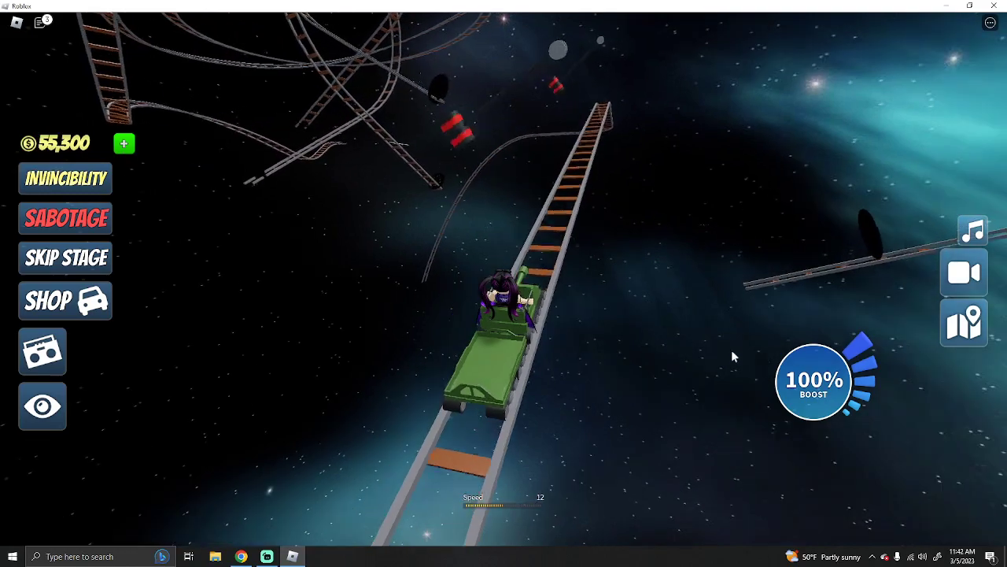
# Step: Boost the green cart twice to accelerate it up the track
pyautogui.click(813, 381)
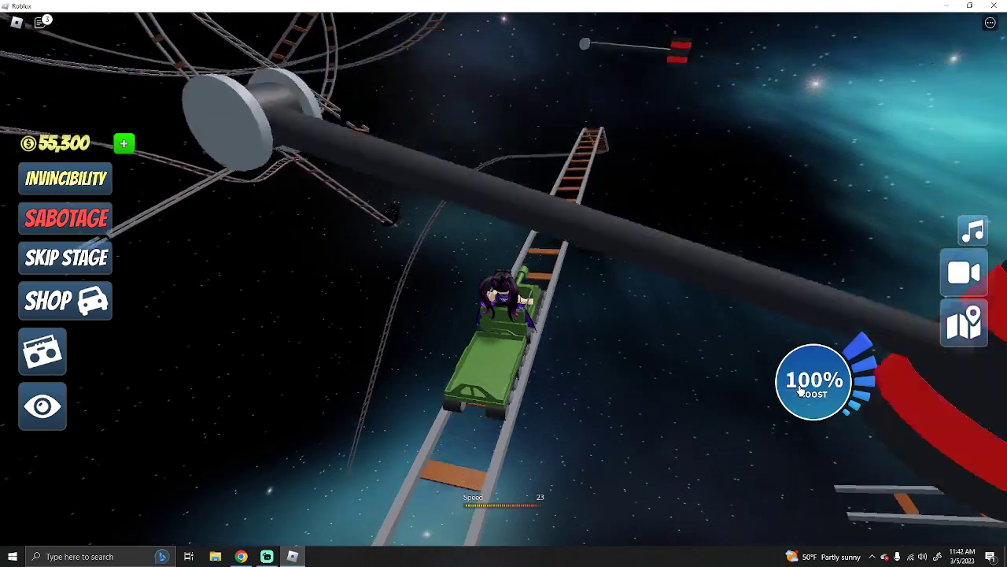
pyautogui.click(800, 391)
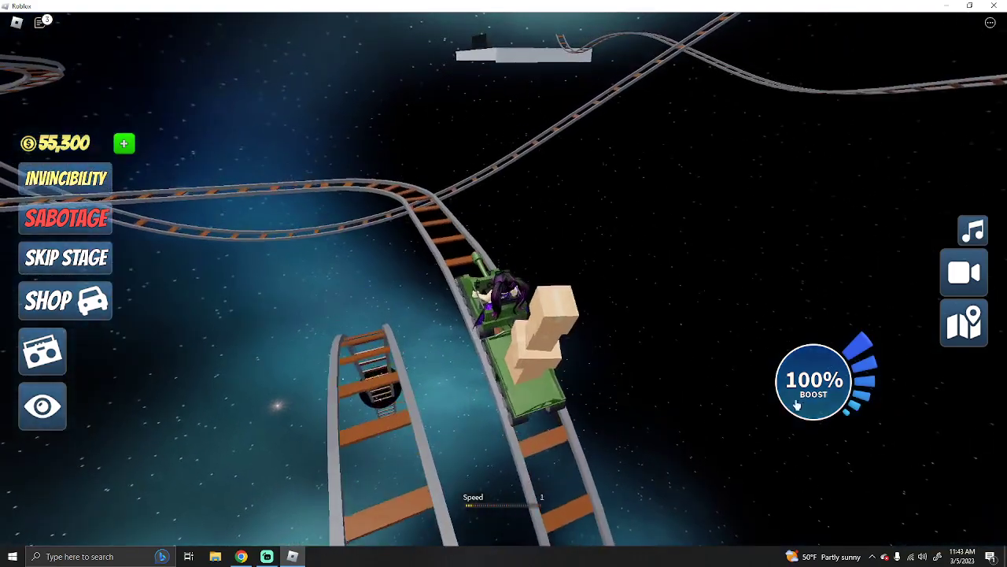
# Step: Swing the camera around the loaded cart as it rides through the black portal
pyautogui.moveTo(786, 386); pyautogui.dragTo(779, 391)
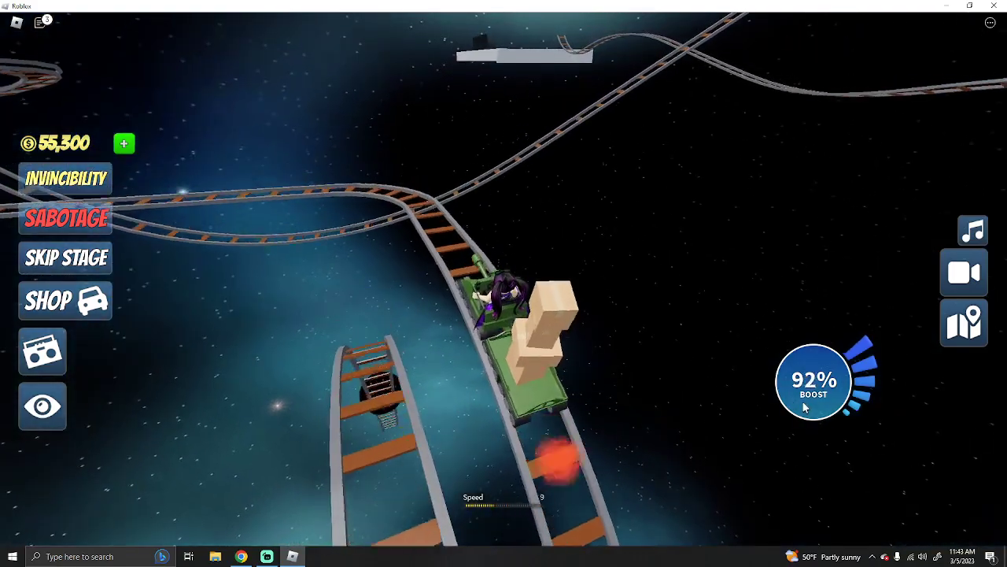